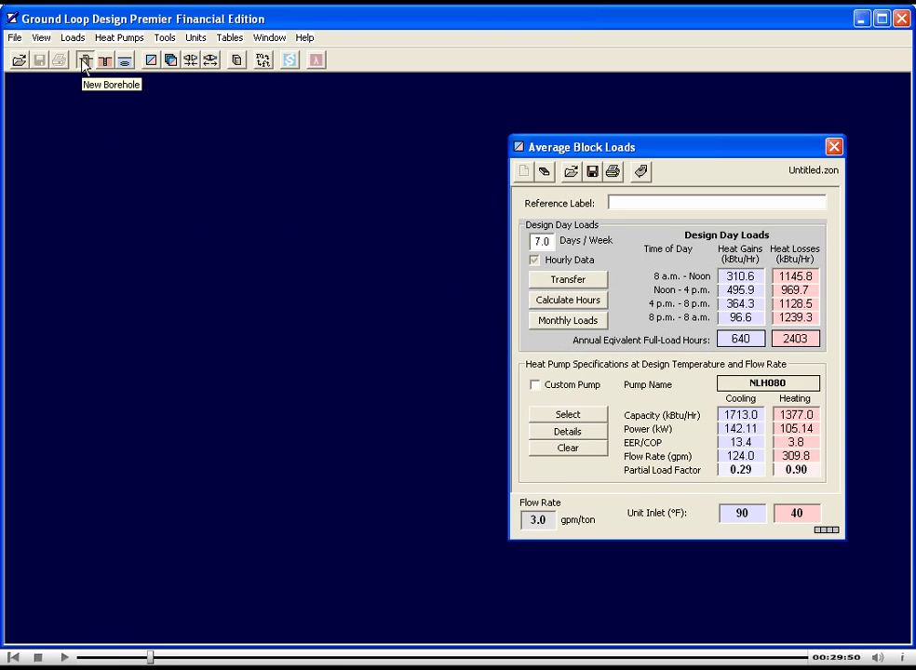
Step: Create Borehole Design Project #1 and link the average block loads to it
click(84, 65)
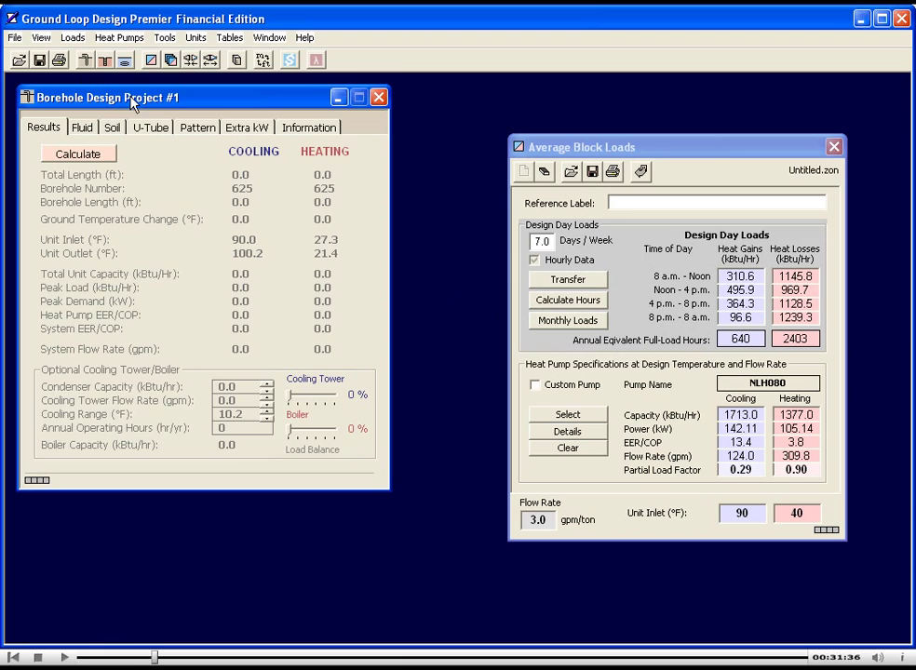
drag(130, 98, 178, 154)
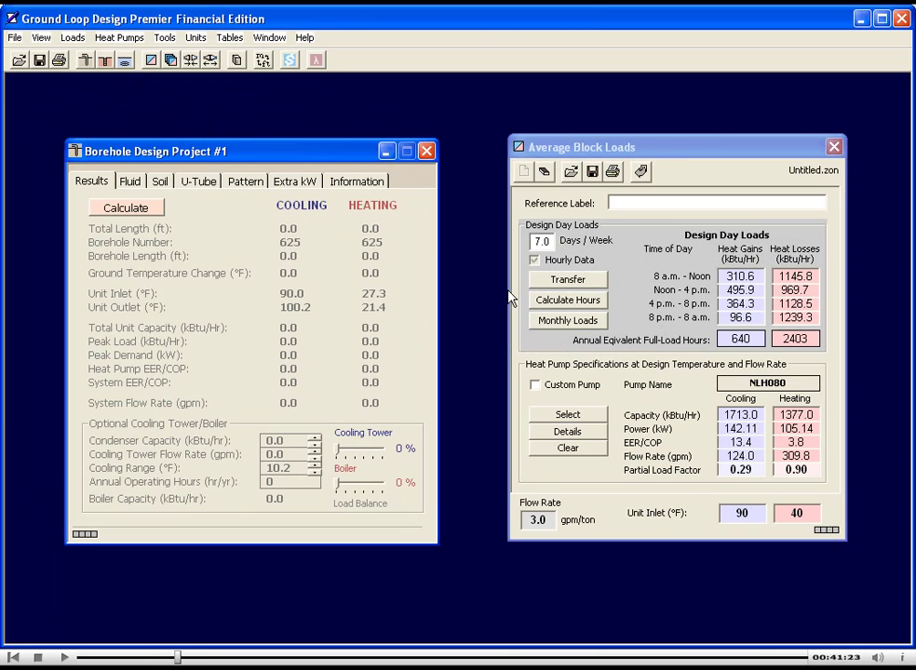
click(191, 61)
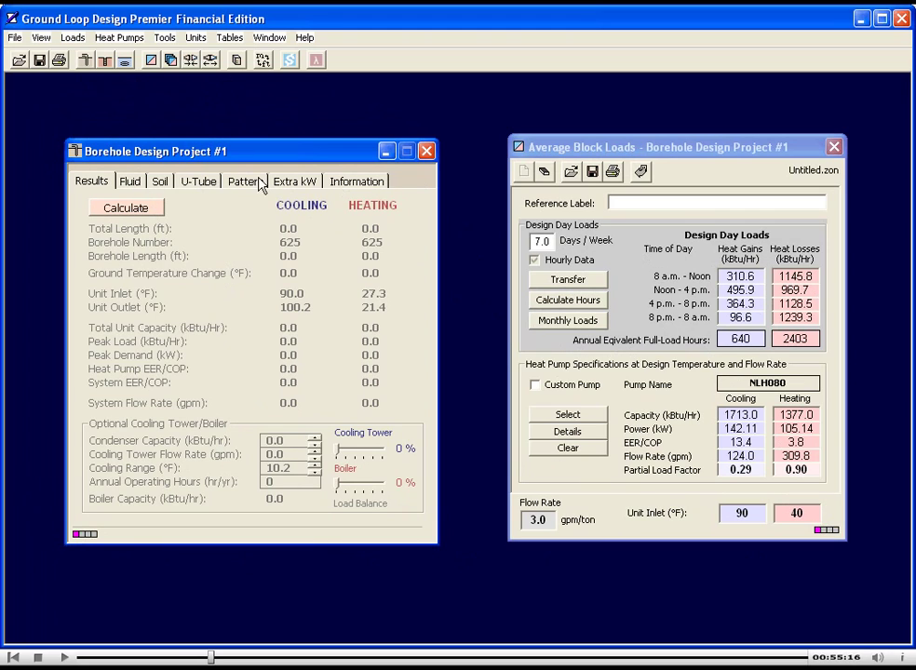
Step: Set the cooling inlet fluid temperature to 95°F on the Fluid page
click(135, 183)
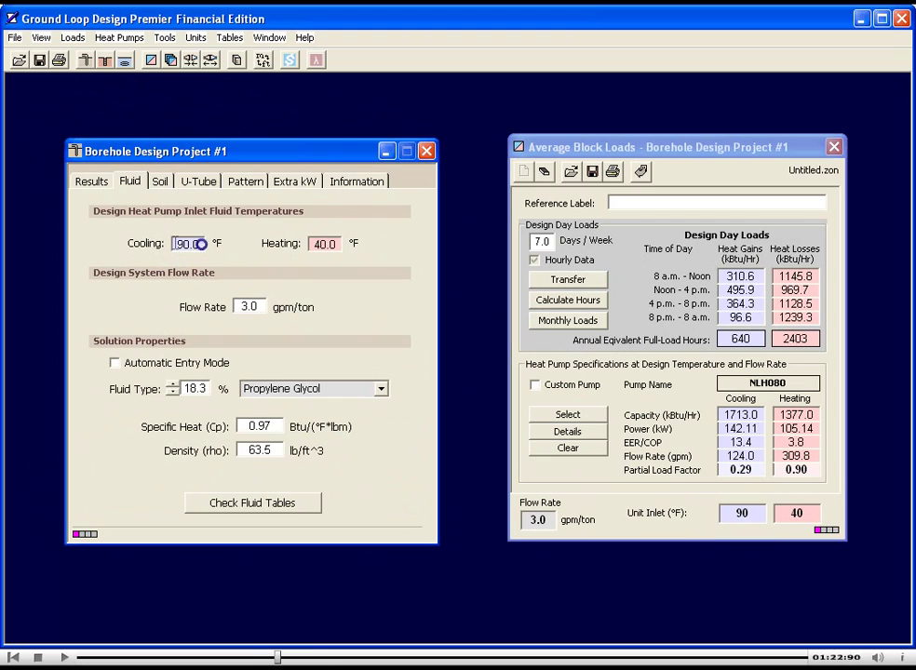
drag(203, 244, 164, 246)
text(95)
click(315, 240)
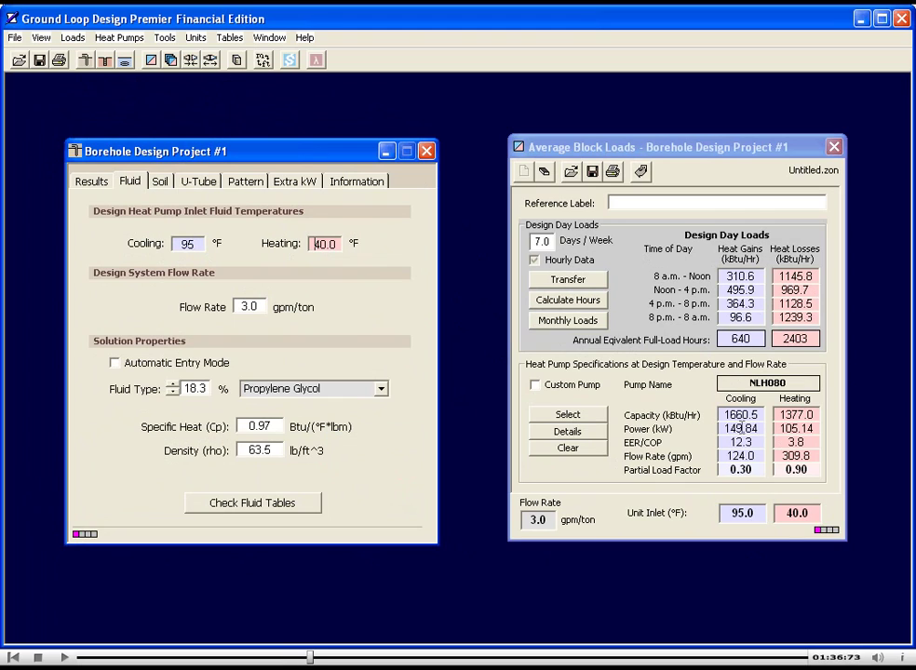
key(Tab)
click(244, 306)
Step: Enable automatic fluid entry with Propylene Glycol at a 25°F freezing point
click(114, 362)
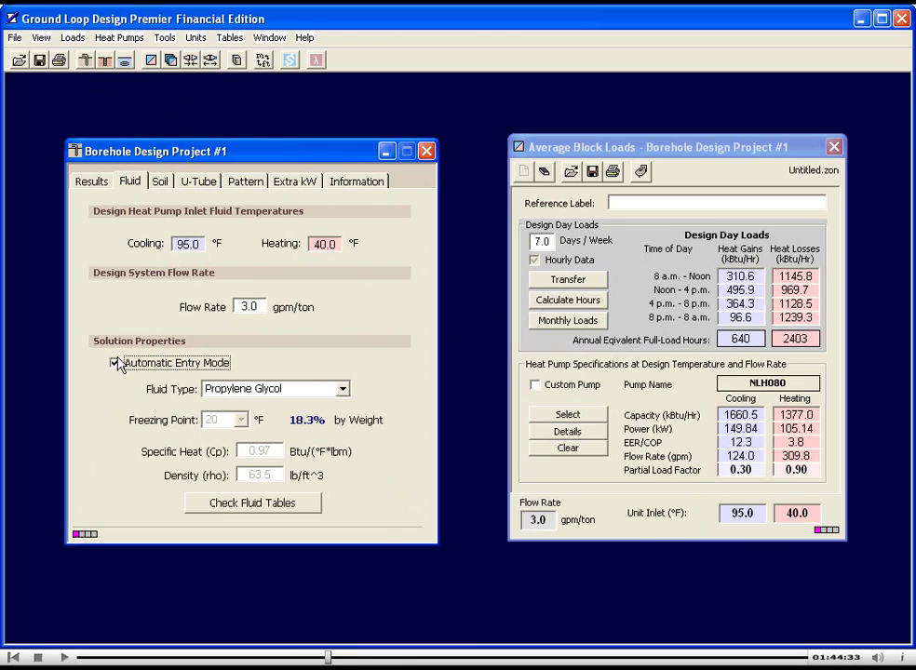
click(341, 389)
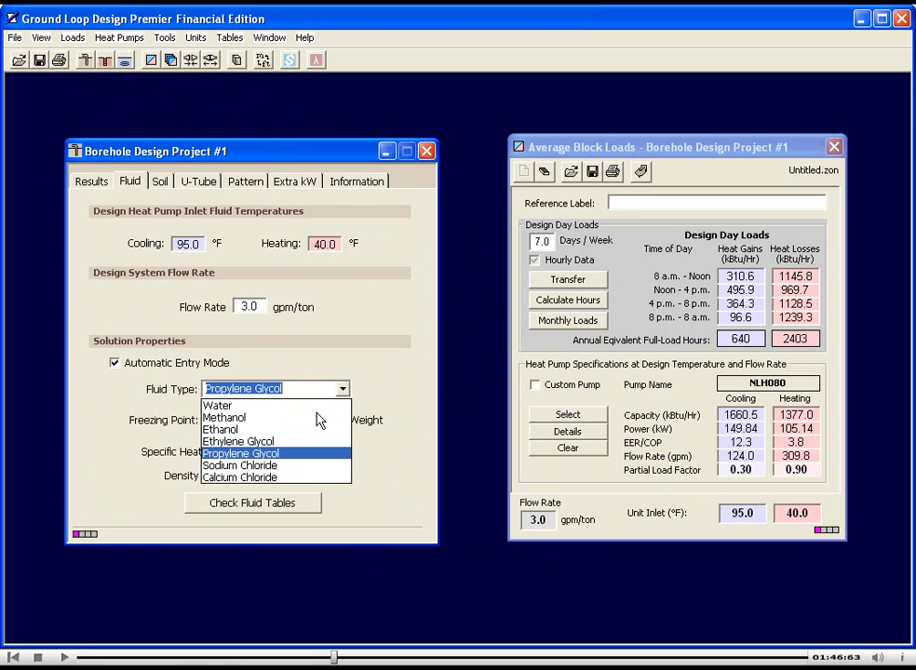
click(303, 454)
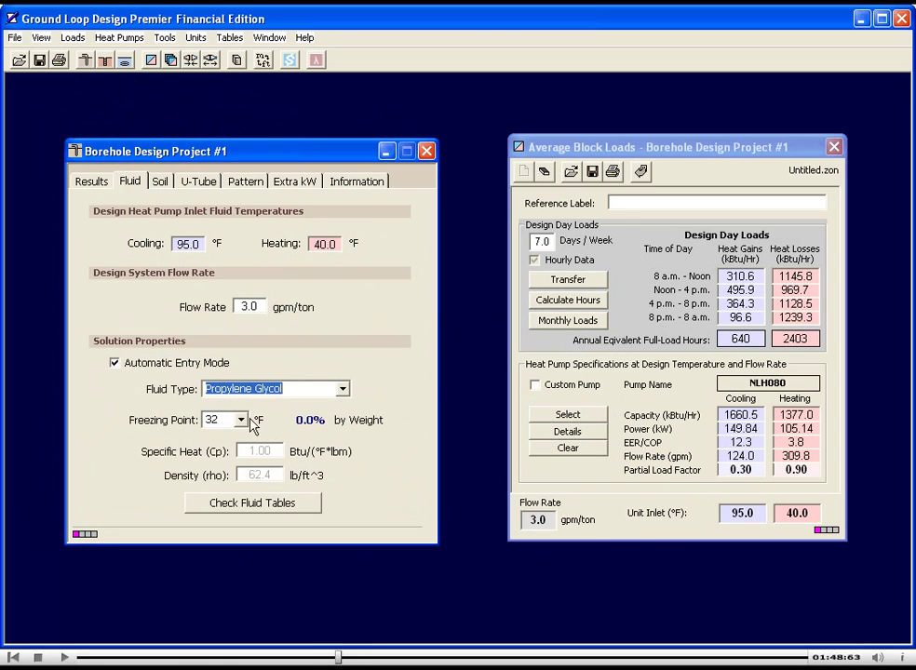
click(241, 419)
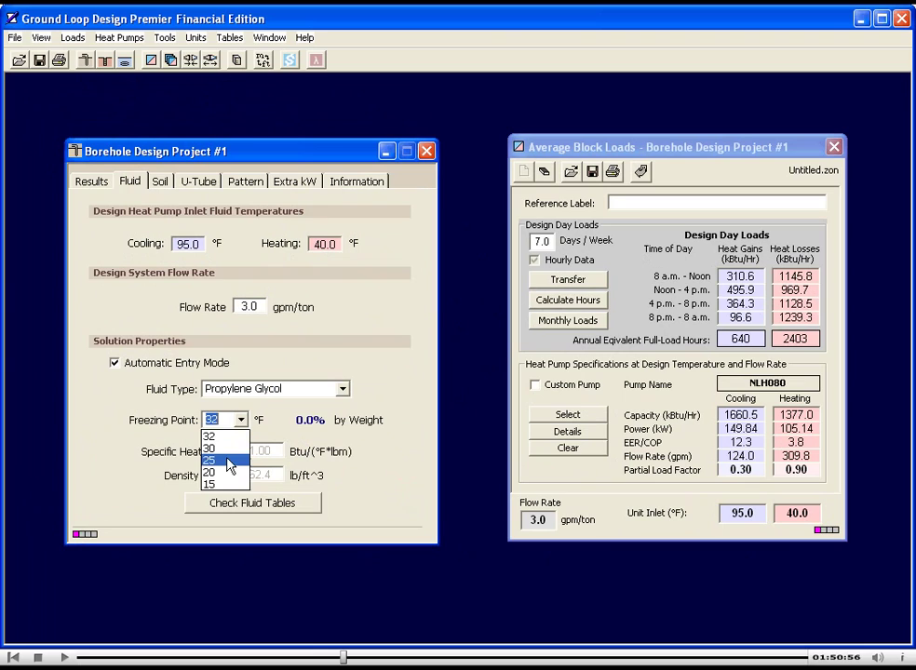
click(244, 459)
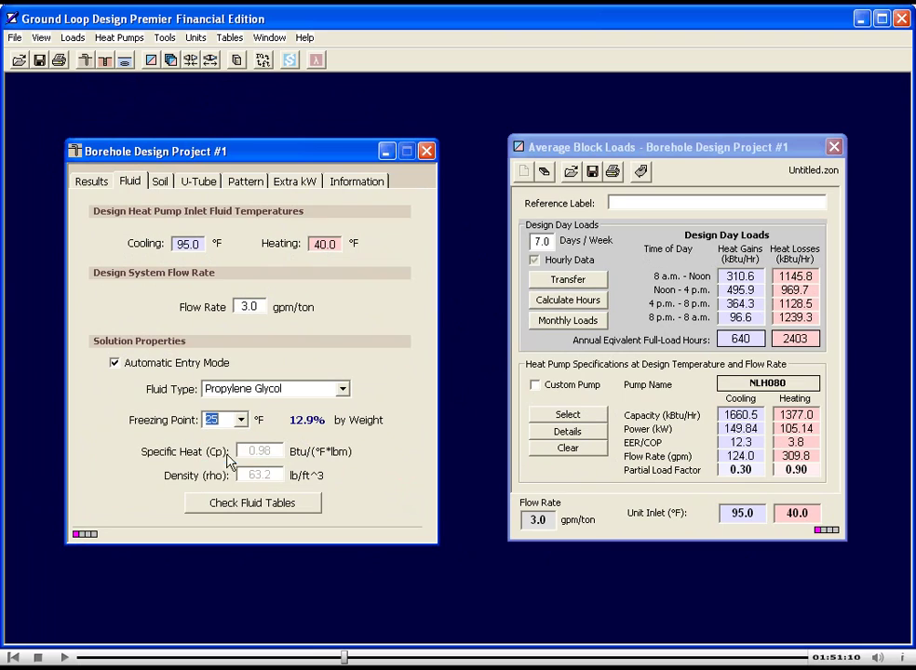
Step: Change the soil prediction time to 10 years
click(161, 182)
click(271, 238)
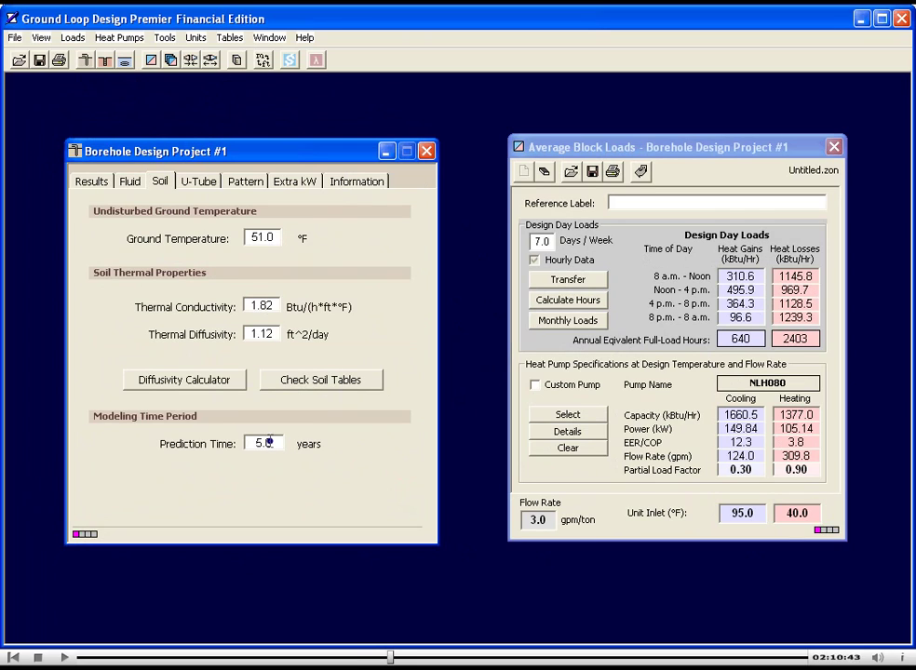
drag(268, 443, 249, 441)
text(10)
Step: Enter a 4.75 in borehole diameter on the U-Tube page
click(207, 186)
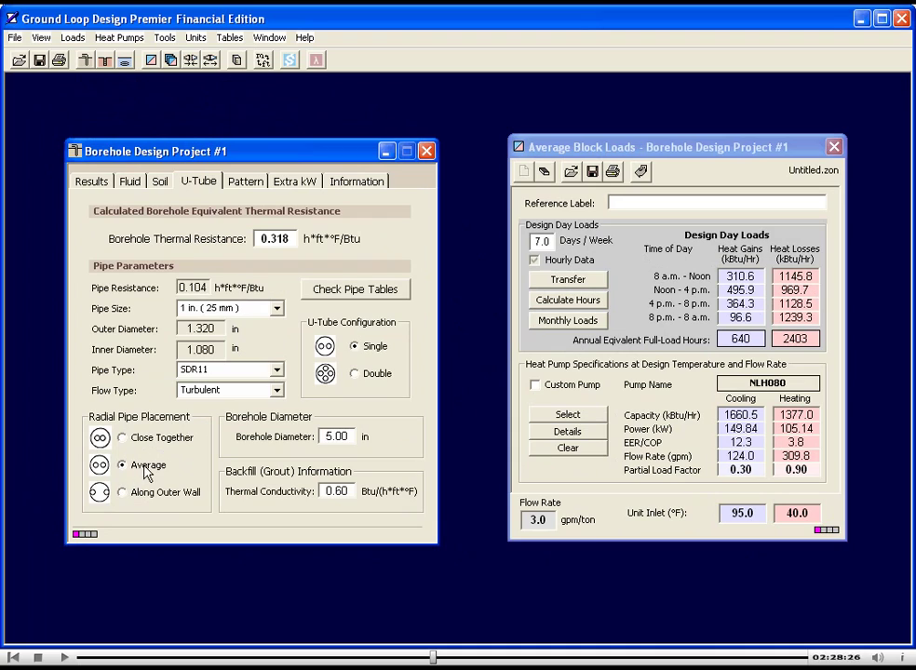
drag(349, 435, 302, 430)
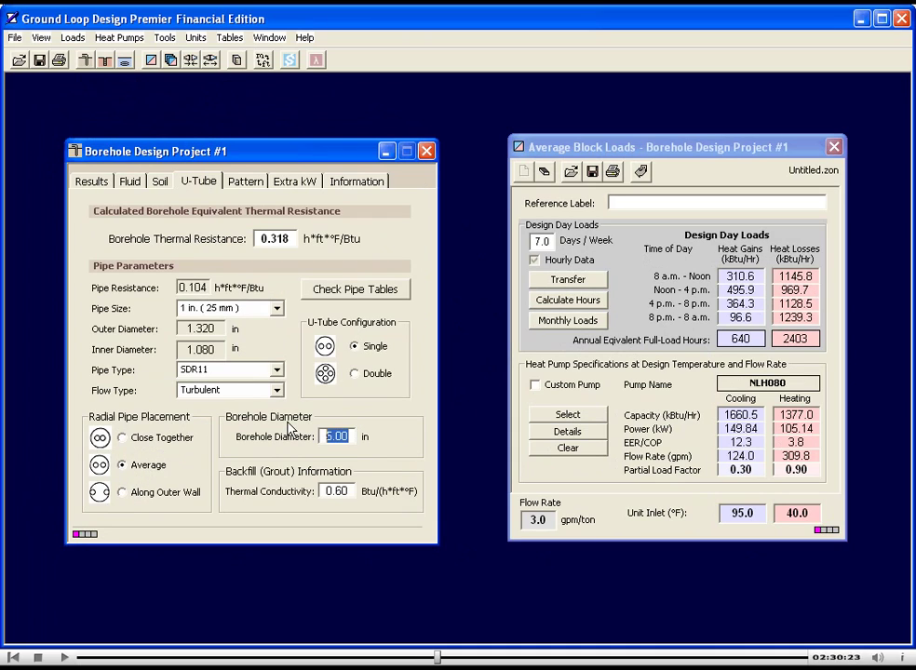
text(4.75)
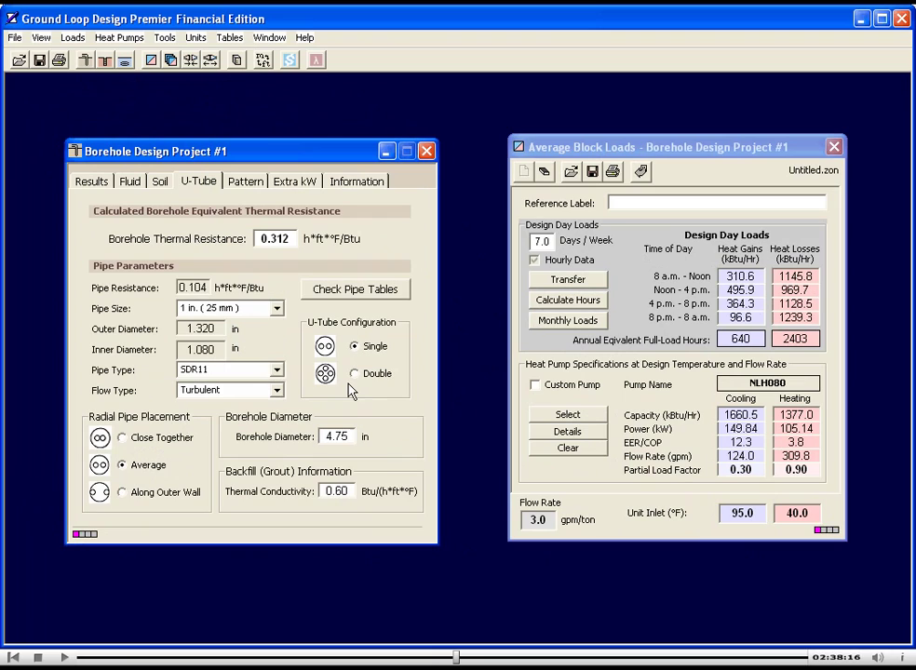
Step: Make the grid 15 rows across by 25 down, 375 boreholes at 25 ft separation
click(243, 186)
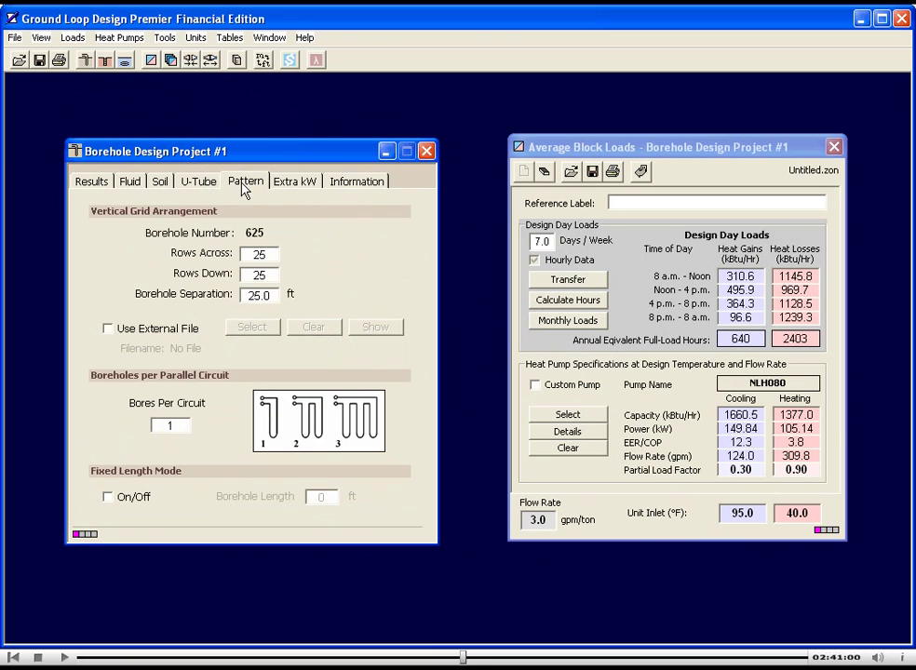
double_click(258, 254)
text(15)
double_click(259, 294)
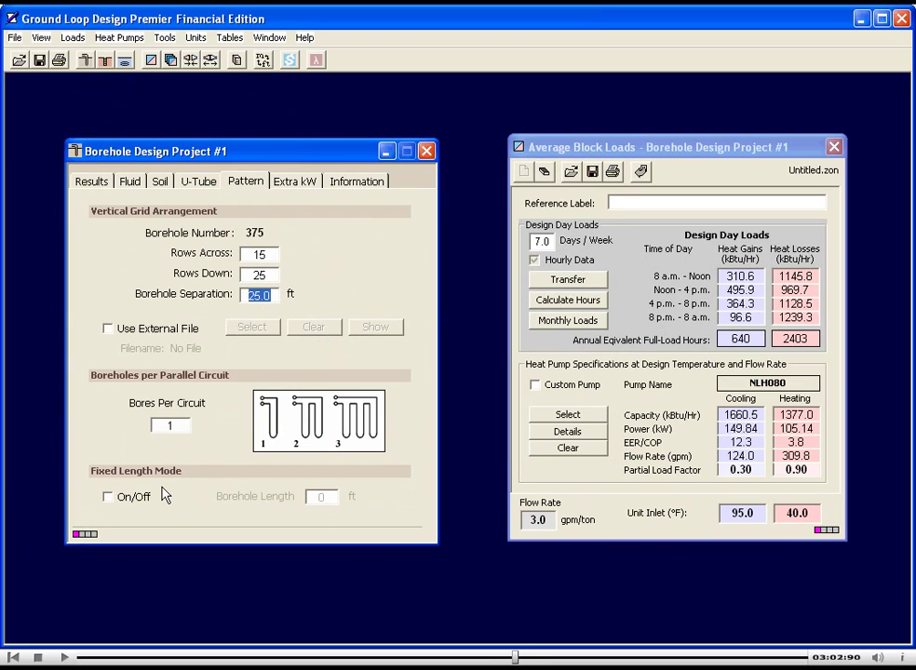
Step: Look over the Extra kW and Information pages, then return to Results
click(293, 191)
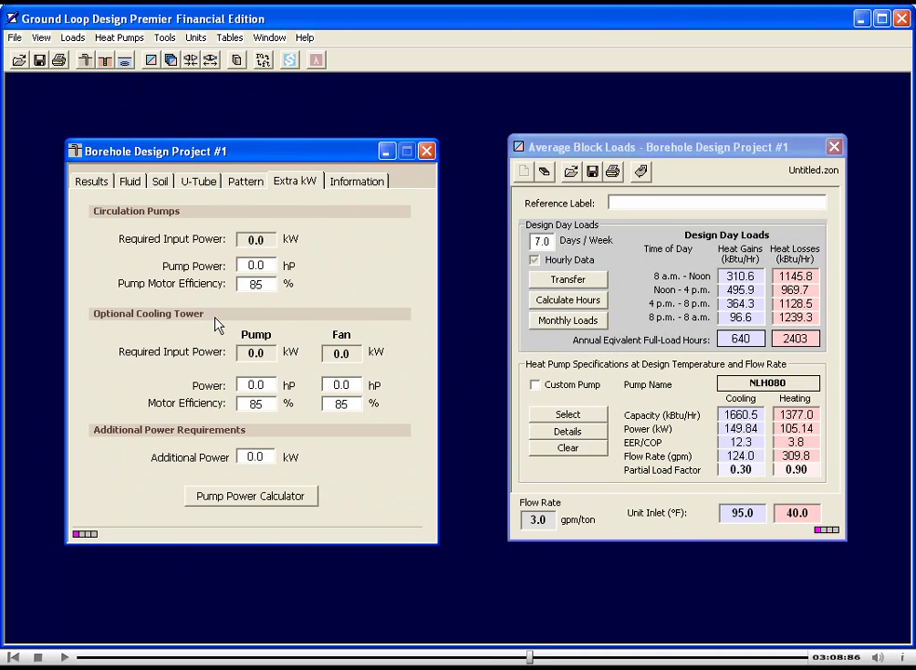
click(353, 181)
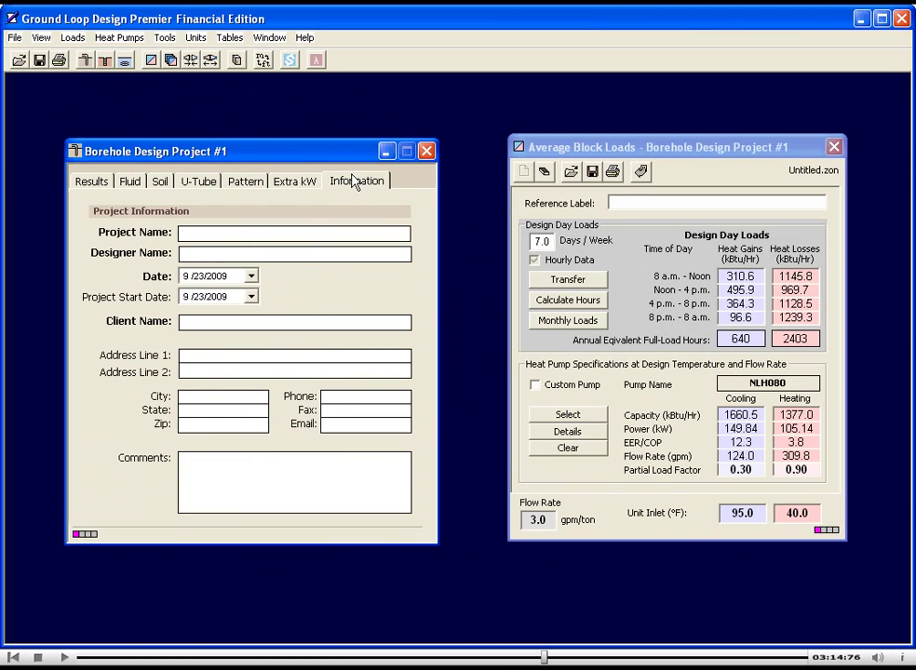
click(102, 183)
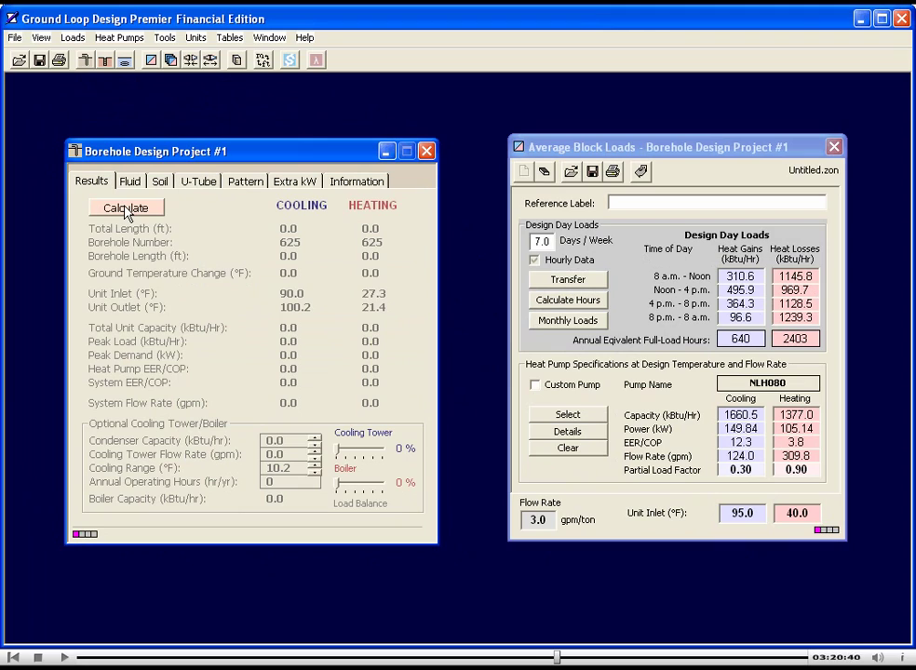
Step: Calculate: 375 boreholes at 131.4 ft each, 49270.3 ft total heating length
click(127, 212)
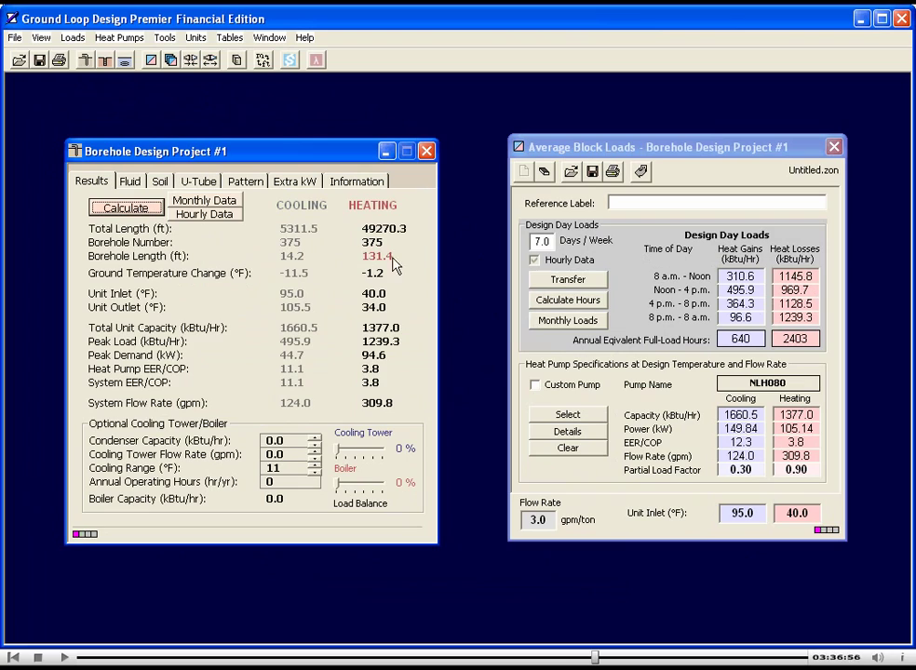
Step: Switch to the expanded design layout beside the loads window and recalculate
click(96, 185)
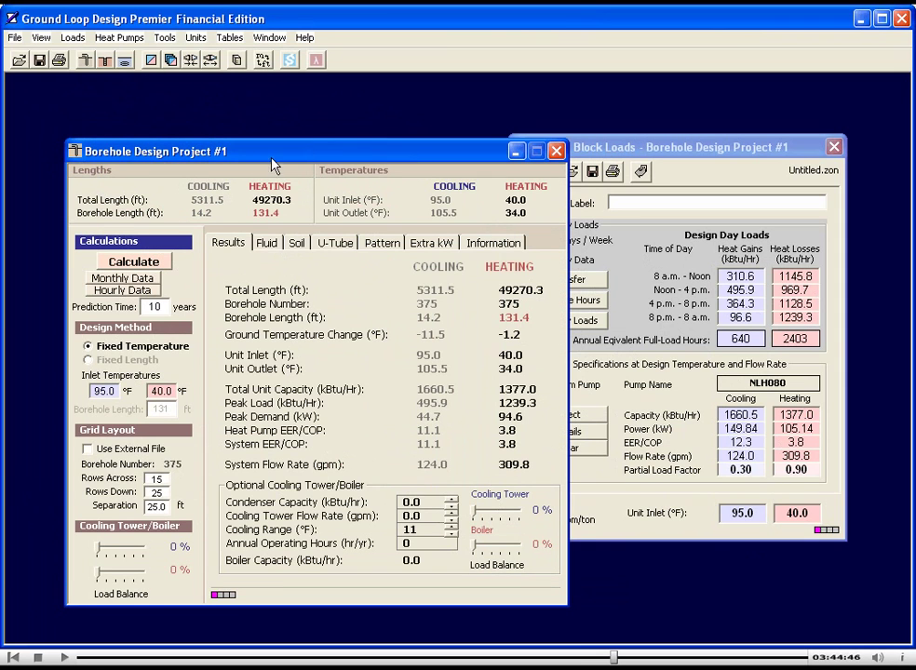
drag(320, 155, 236, 130)
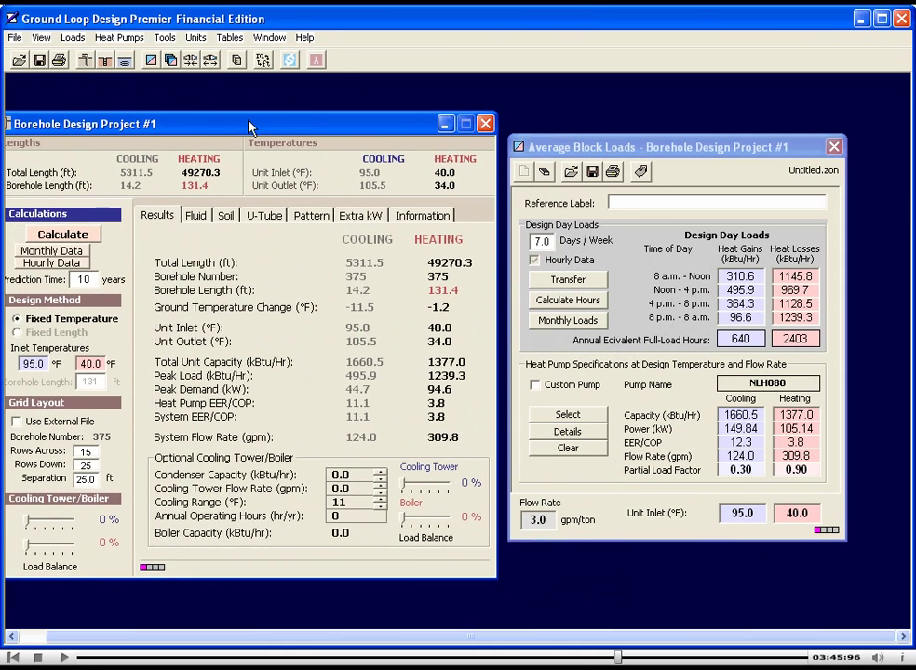
drag(236, 151, 279, 126)
click(654, 152)
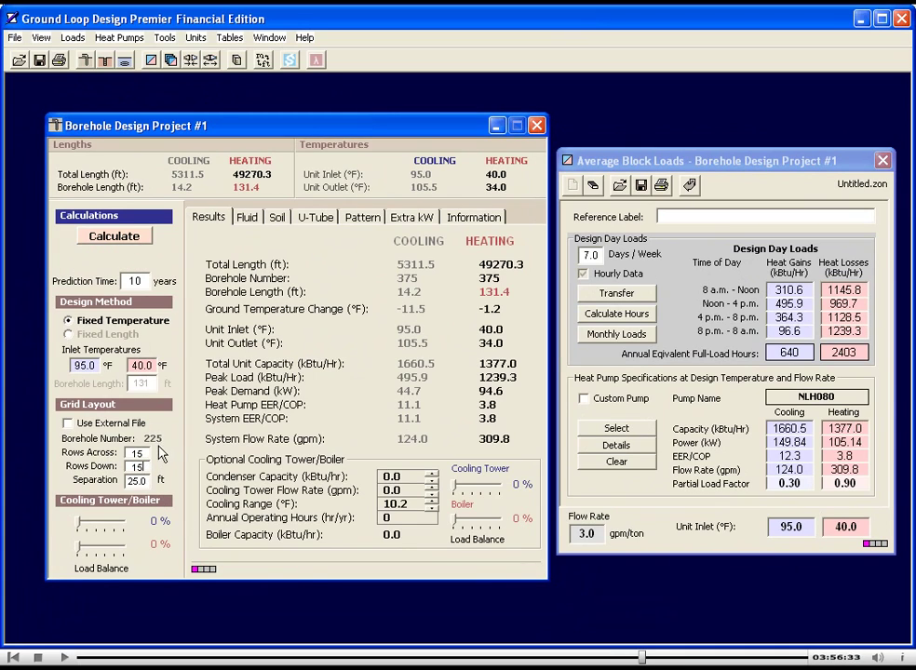
click(124, 236)
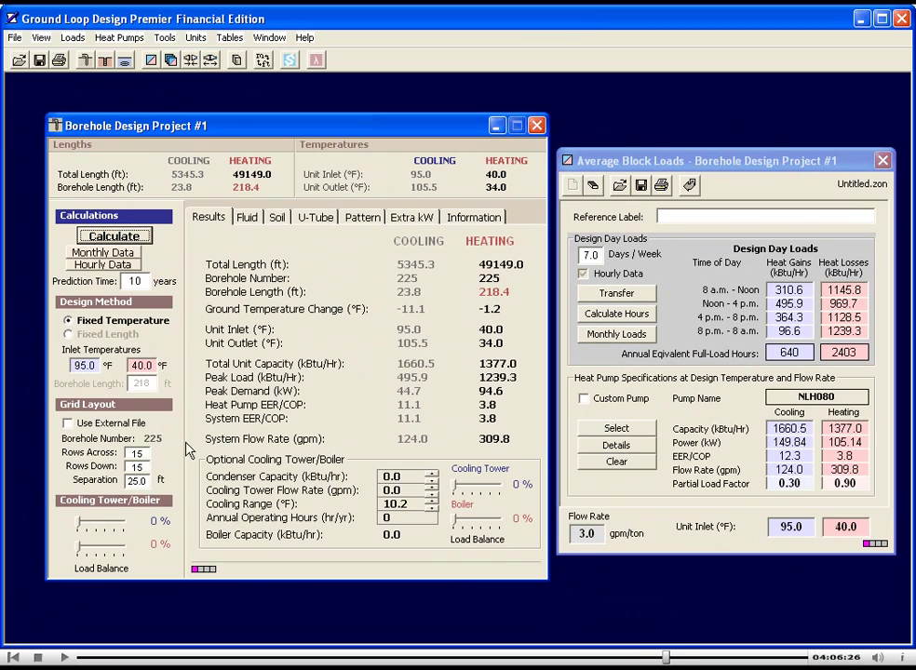
Step: Set 12 rows across and recalculate: 180 boreholes at 272.6 ft each
double_click(136, 453)
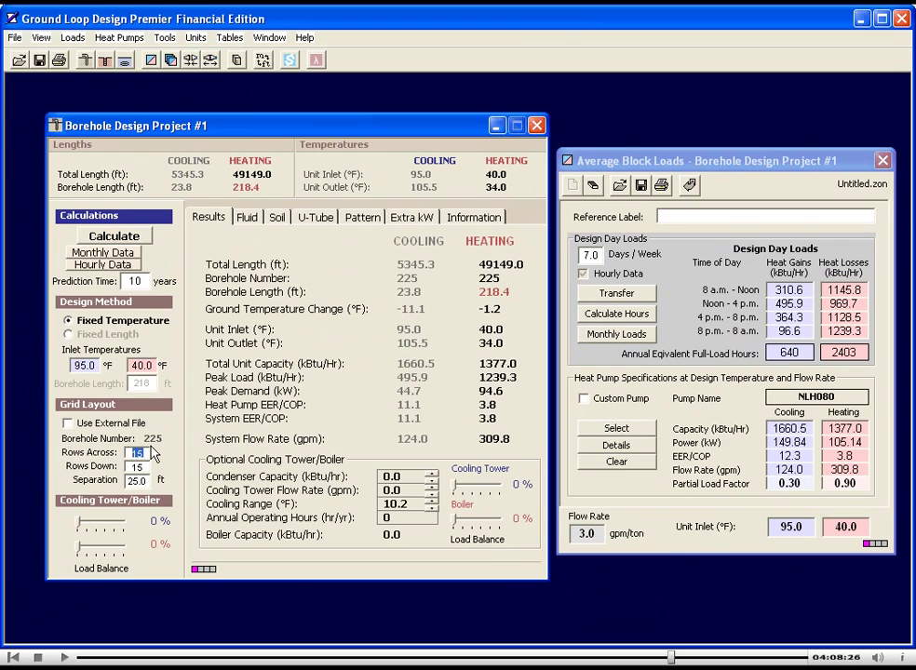
text(12)
click(147, 236)
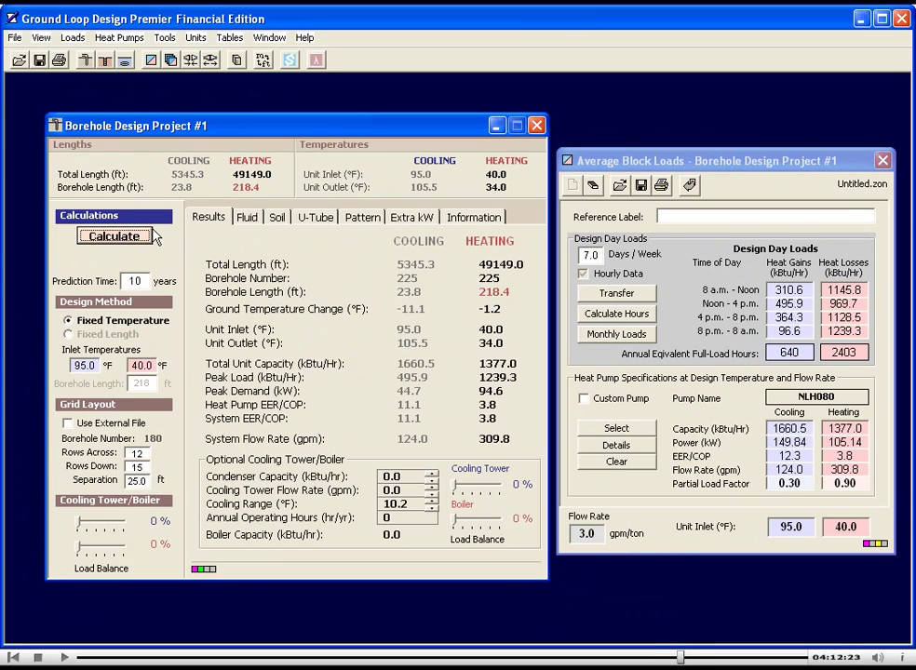
click(155, 239)
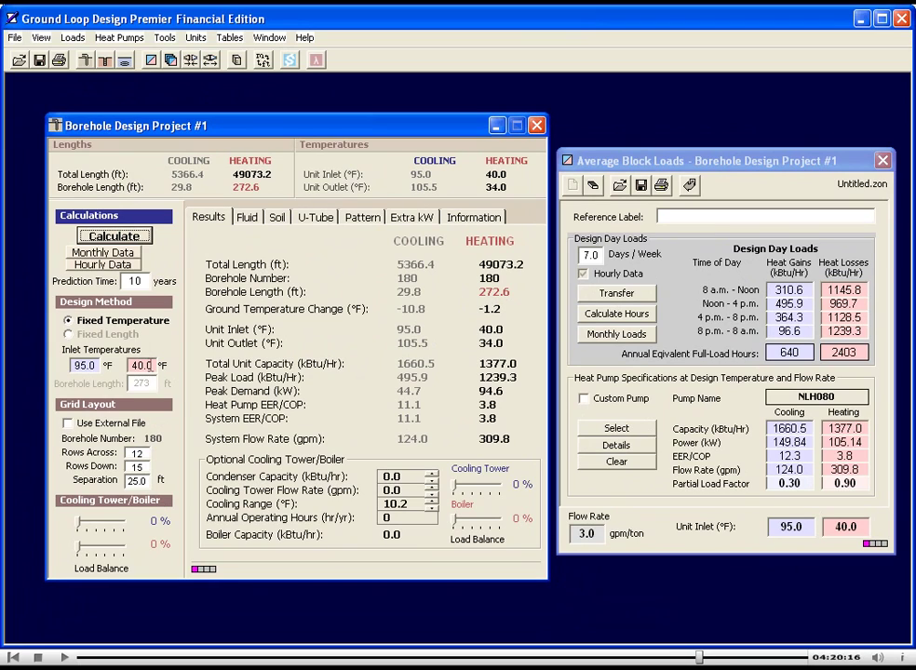
Step: Set the heating inlet to 37°F and recalculate: 223.4 ft per borehole, 40220.4 ft total
double_click(154, 364)
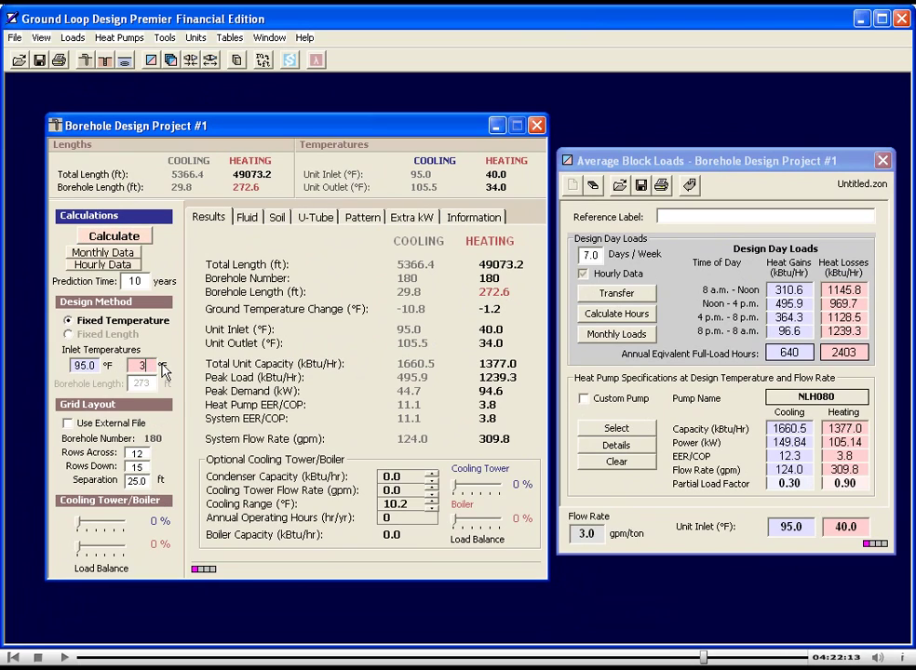
text(37)
click(130, 238)
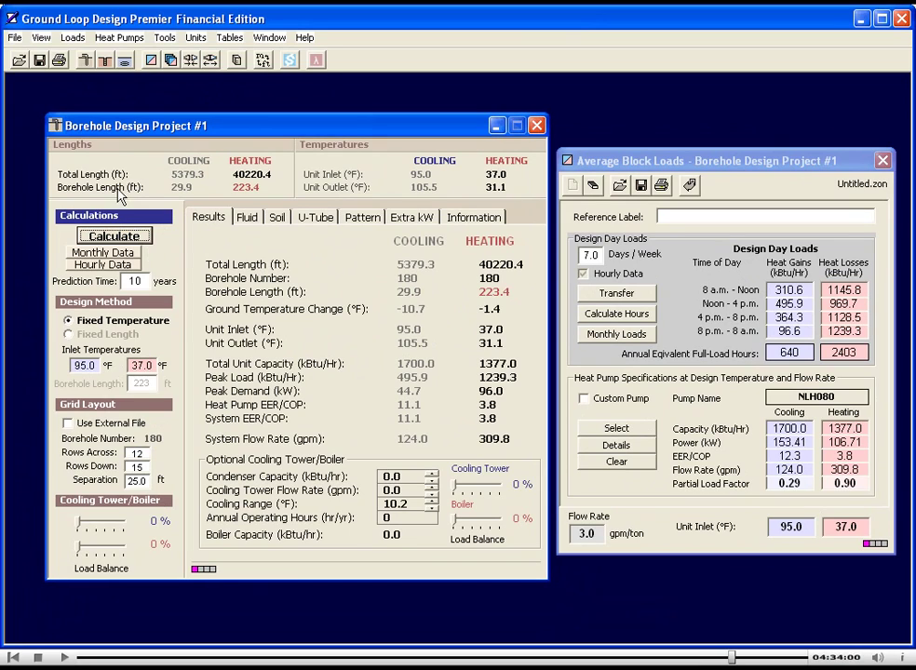
click(58, 60)
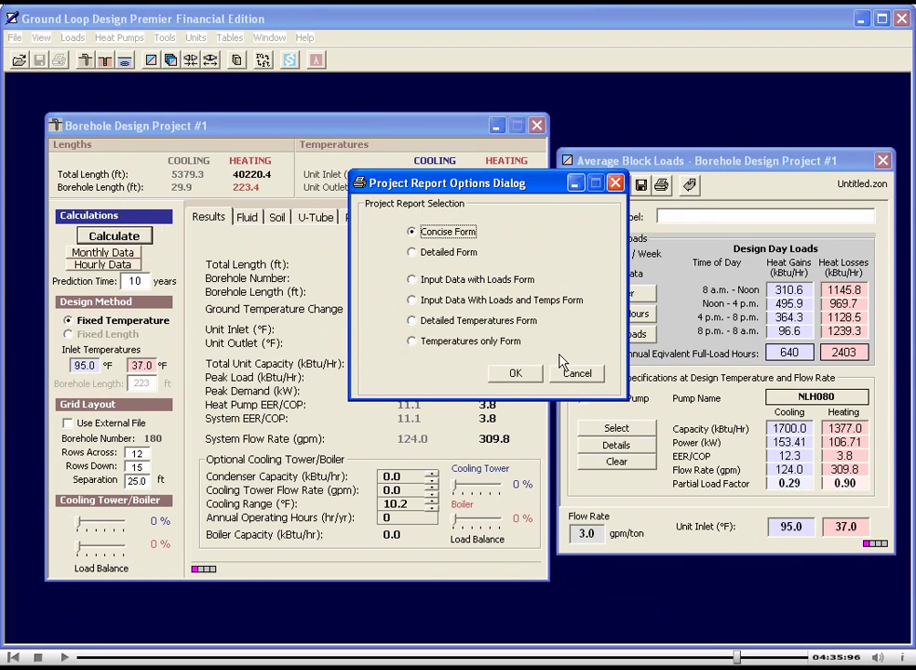
click(575, 375)
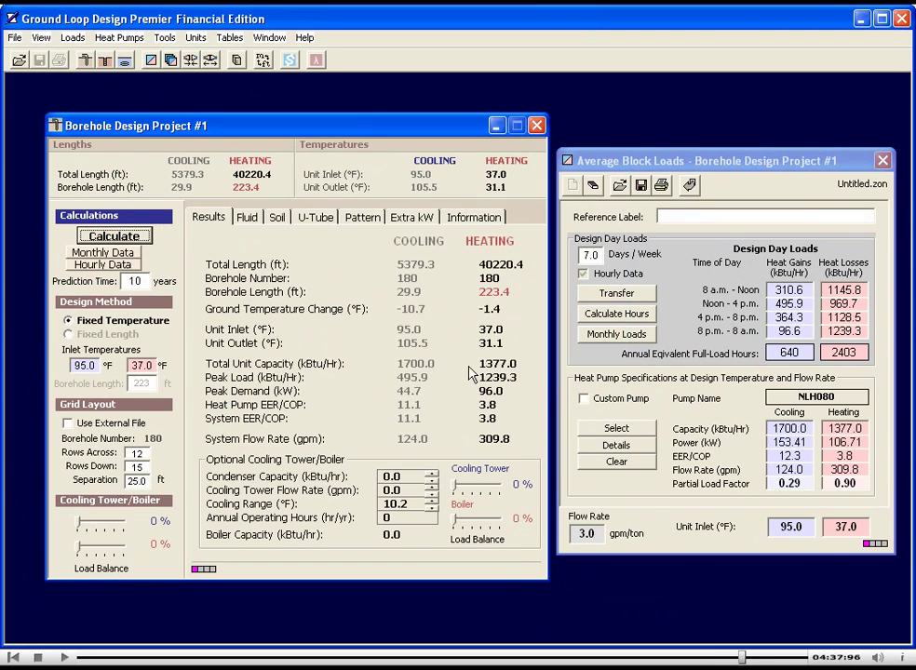